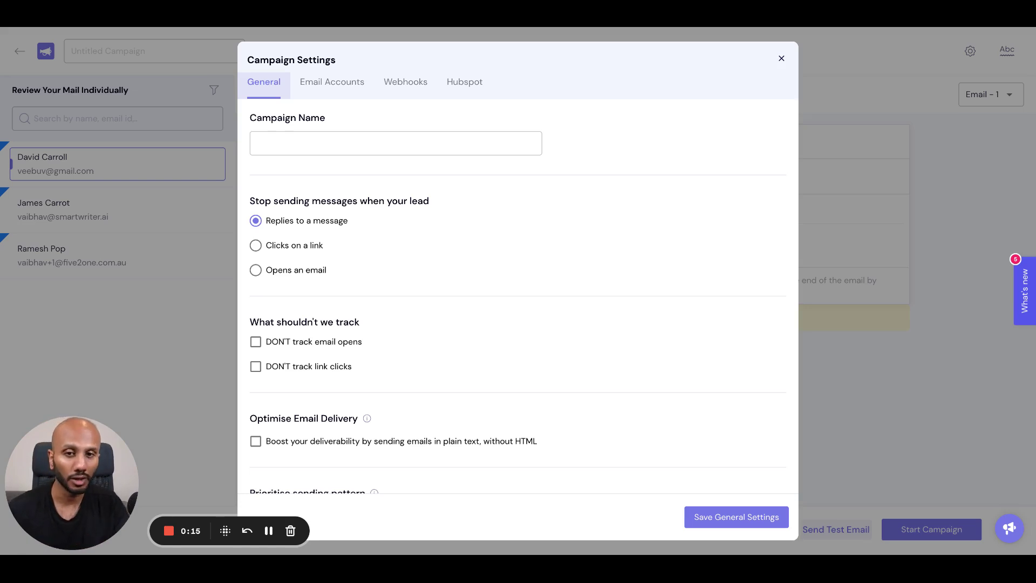
# Enter 'Test Campaign' in the Campaign Name field.
pyautogui.click(405, 141)
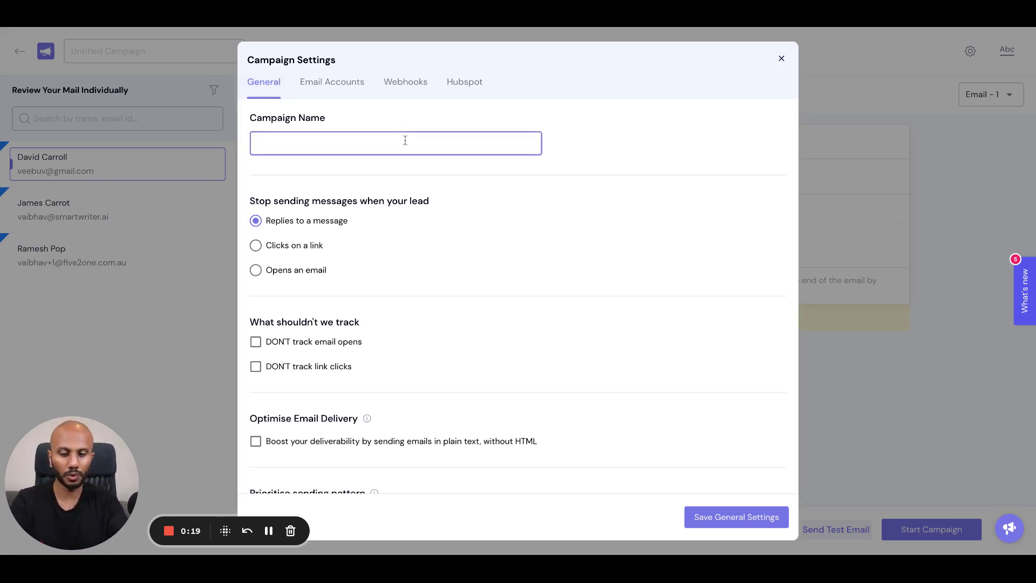
pyautogui.write('Test Cam')
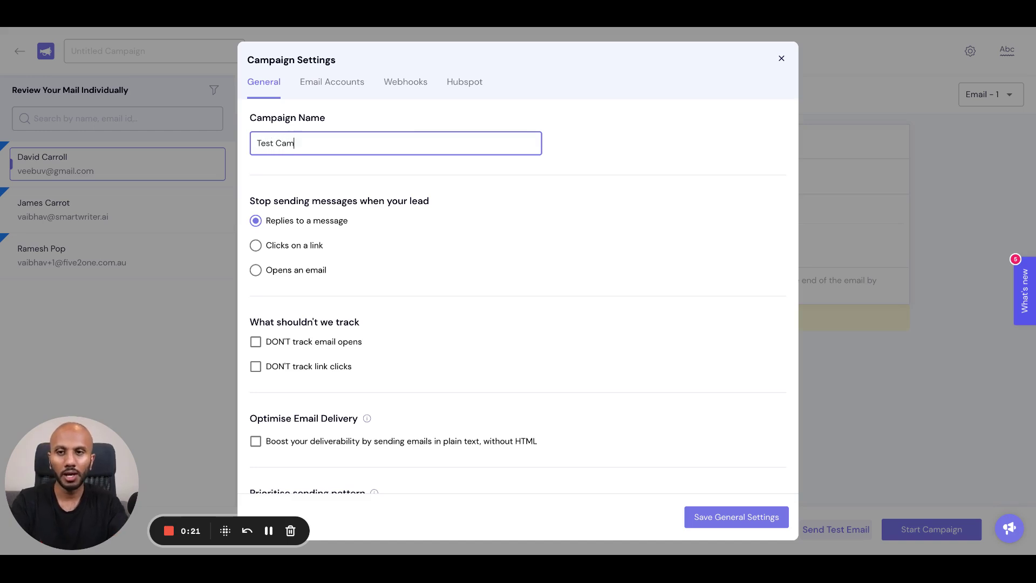
pyautogui.write('paign')
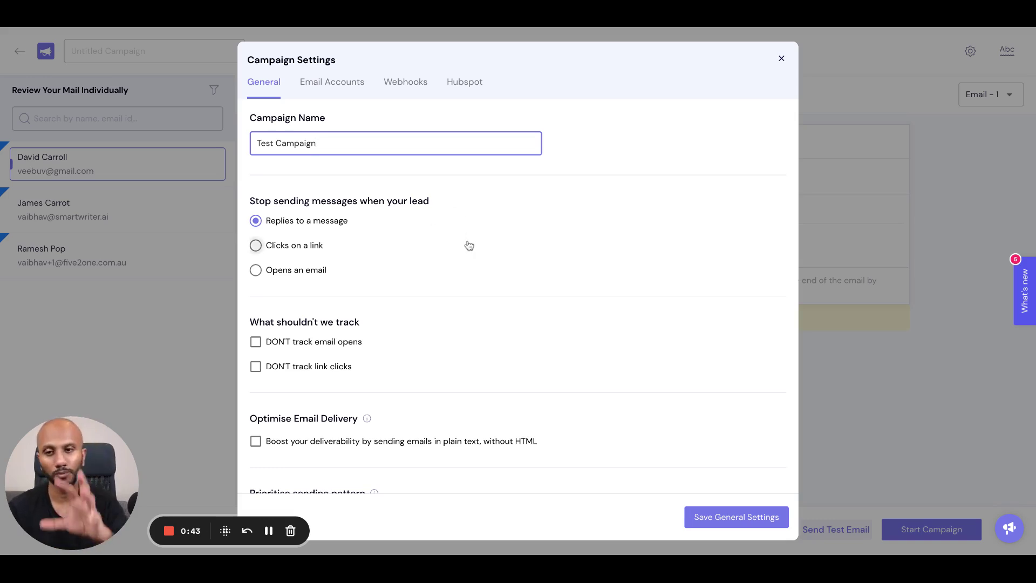
# Enable sending campaign emails as plain text without HTML in the General settings.
pyautogui.scroll(-1, 469, 247)
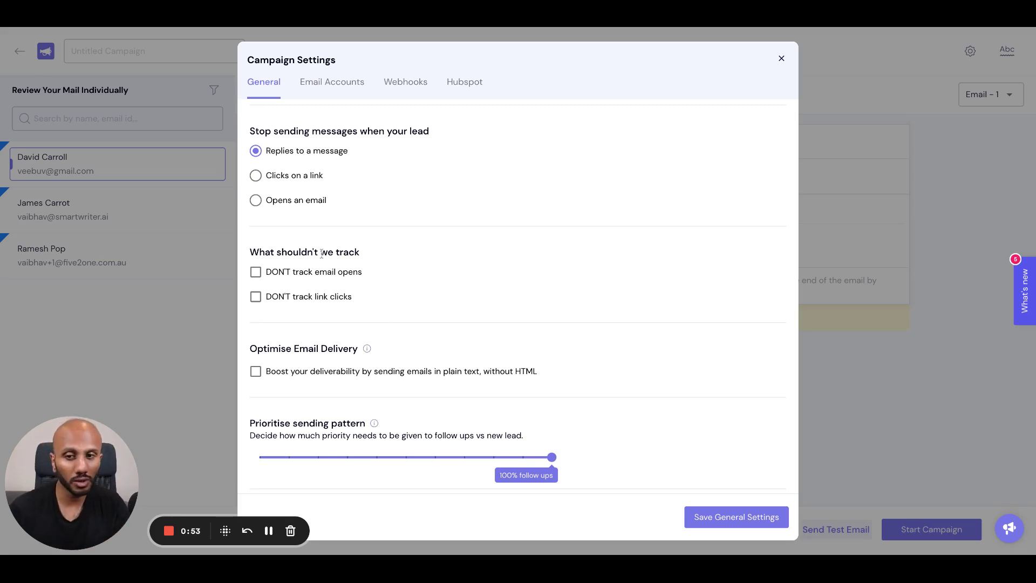
pyautogui.click(255, 372)
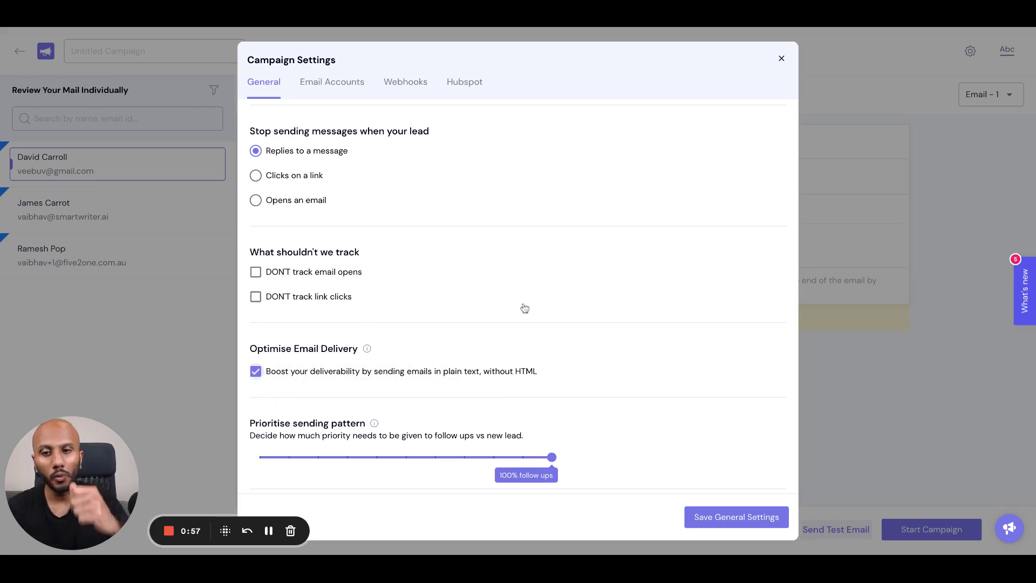
pyautogui.moveTo(367, 349)
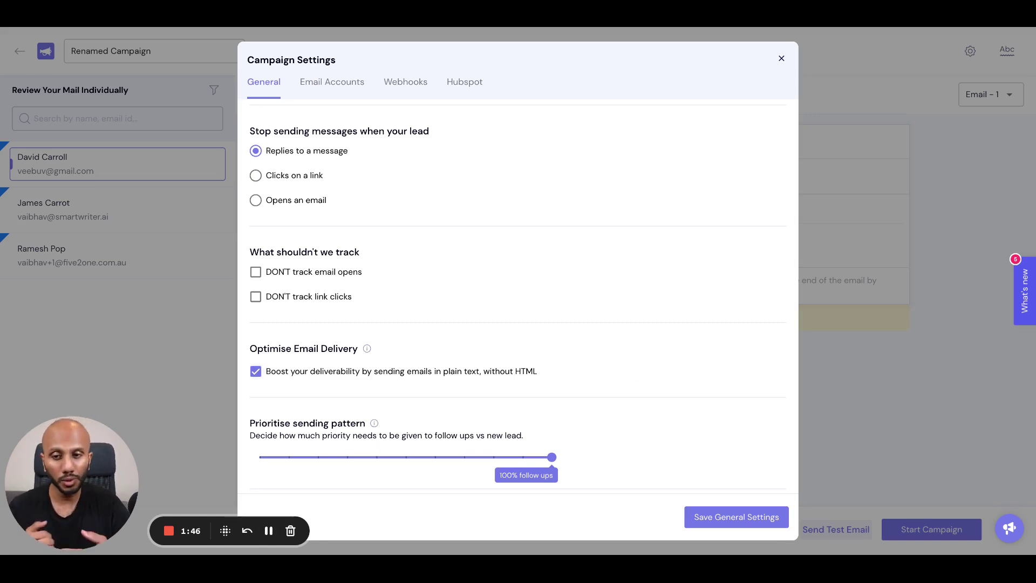
pyautogui.moveTo(368, 350)
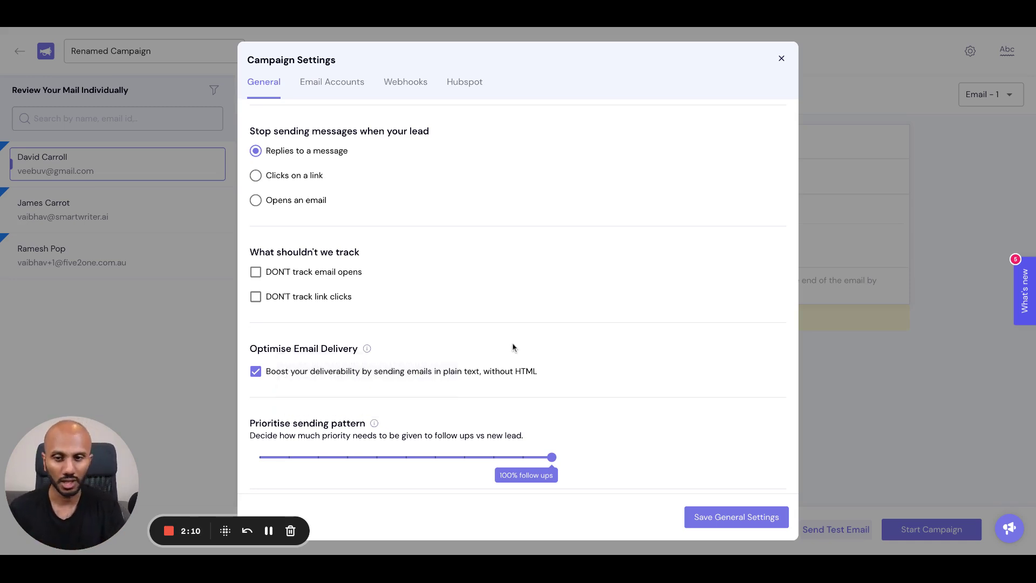
# Set the Prioritise sending pattern slider to 60% follow ups, 40% new leads.
pyautogui.scroll(-3, 512, 343)
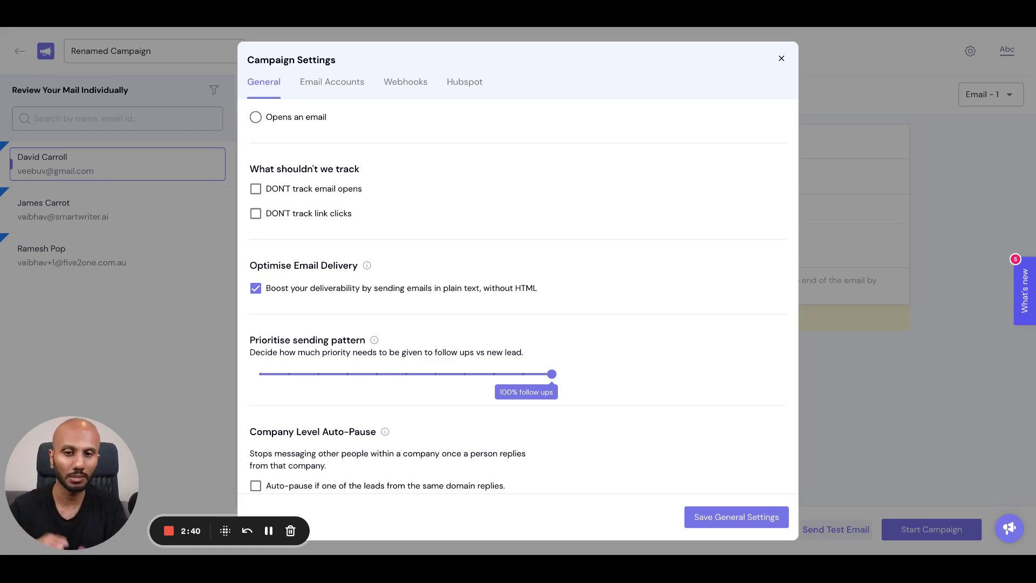
pyautogui.moveTo(552, 374); pyautogui.dragTo(259, 374)
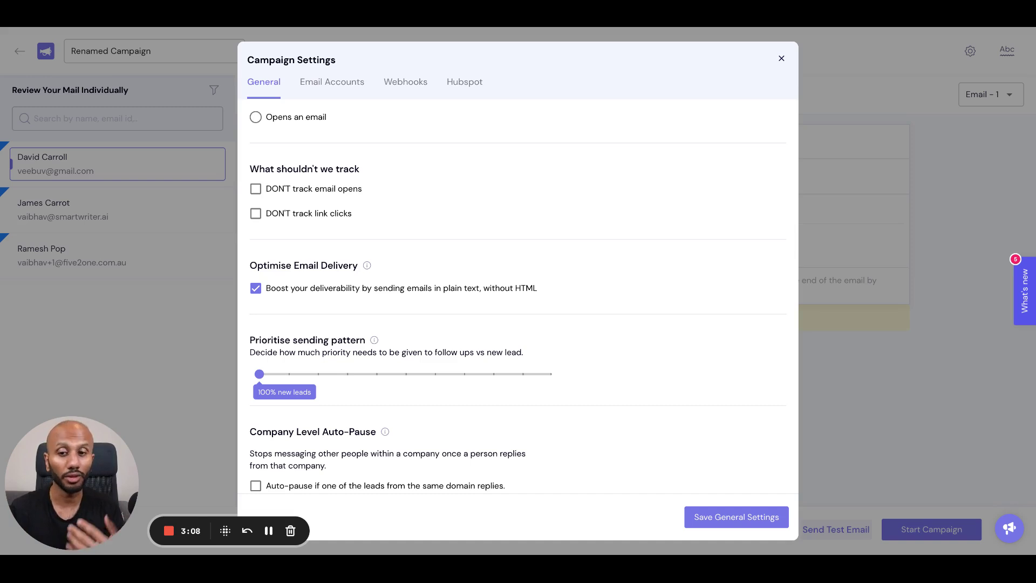
pyautogui.click(261, 374)
pyautogui.press('Right')
pyautogui.press('Right')
pyautogui.press('Right')
pyautogui.press('Right')
pyautogui.press('Right')
pyautogui.press('Right')
pyautogui.press('Right')
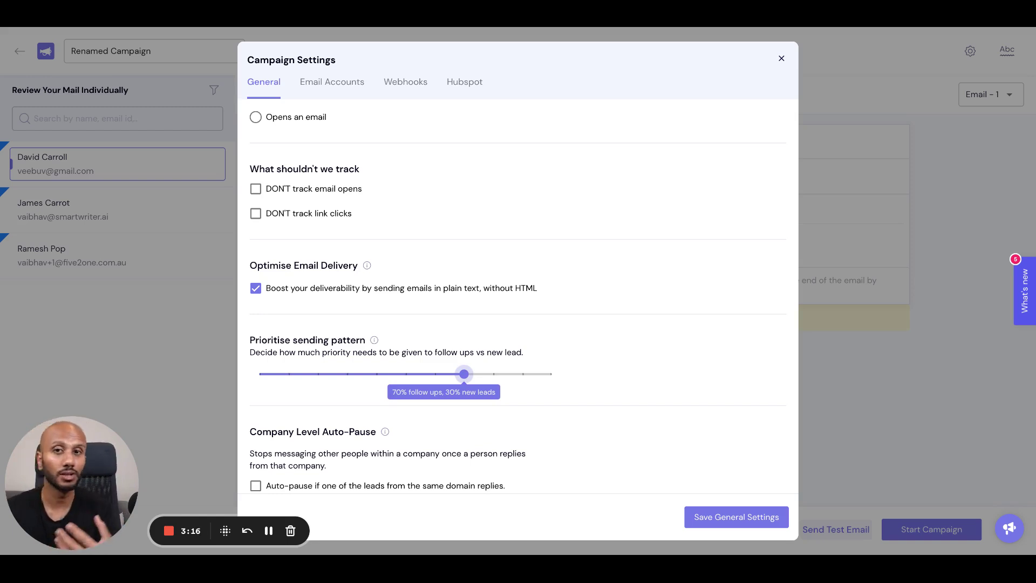
pyautogui.press('Left')
pyautogui.press('Left')
pyautogui.press('Left')
pyautogui.press('Left')
pyautogui.press('Right')
pyautogui.press('Right')
pyautogui.press('Right')
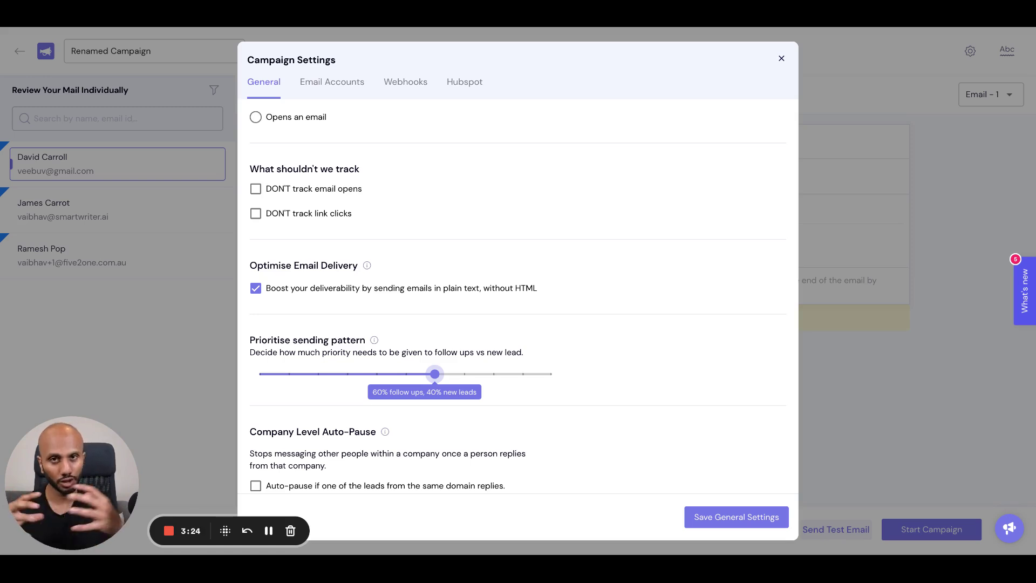
pyautogui.scroll(-3, 434, 374)
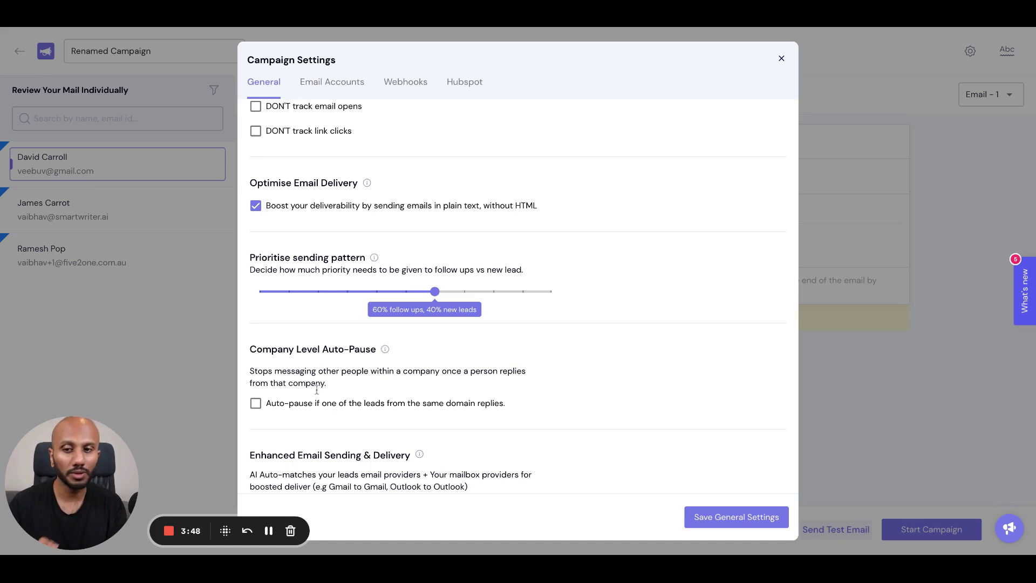
pyautogui.click(256, 403)
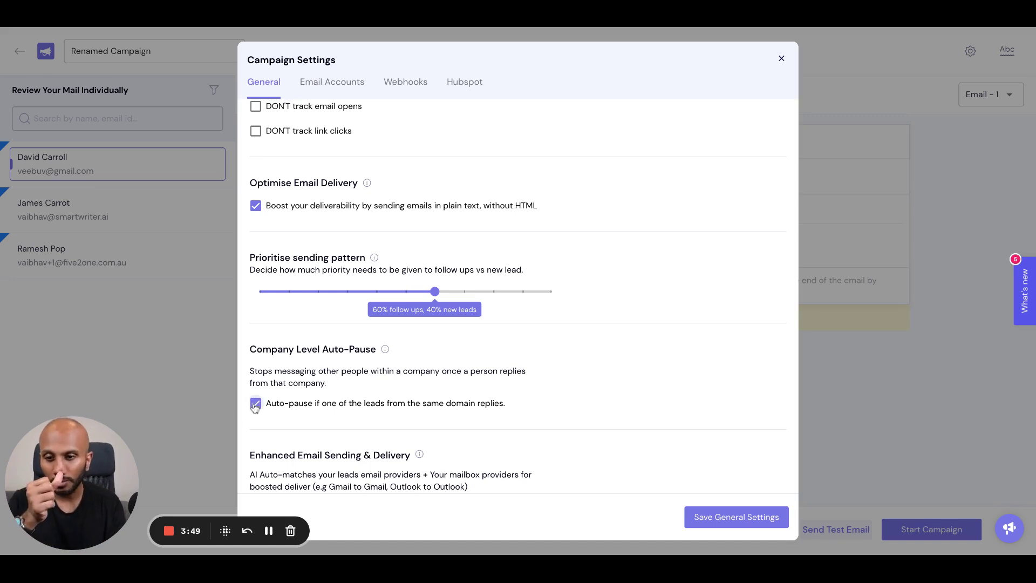
pyautogui.moveTo(263, 371); pyautogui.dragTo(347, 372)
pyautogui.click(373, 371)
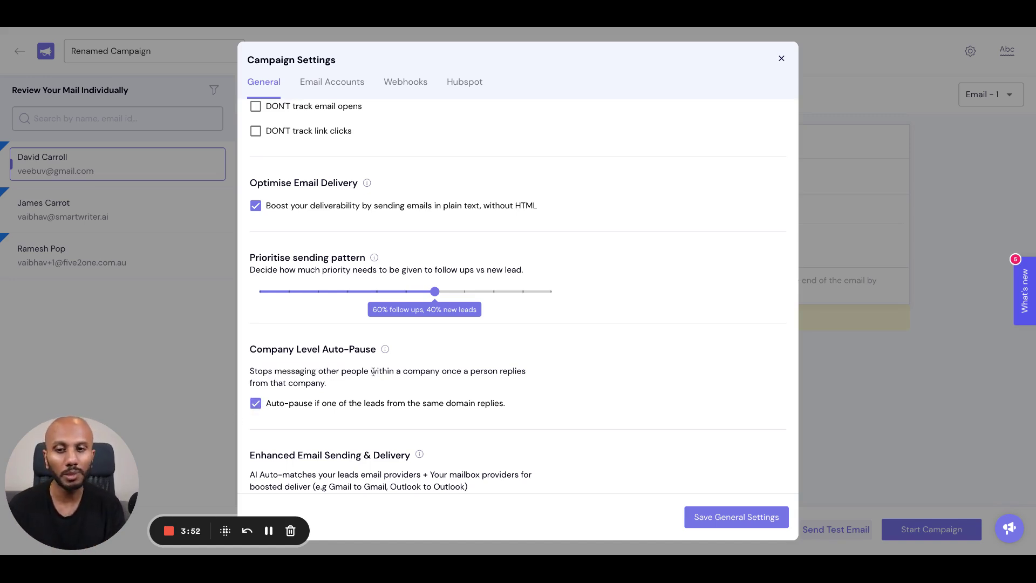
pyautogui.moveTo(463, 371); pyautogui.dragTo(361, 371)
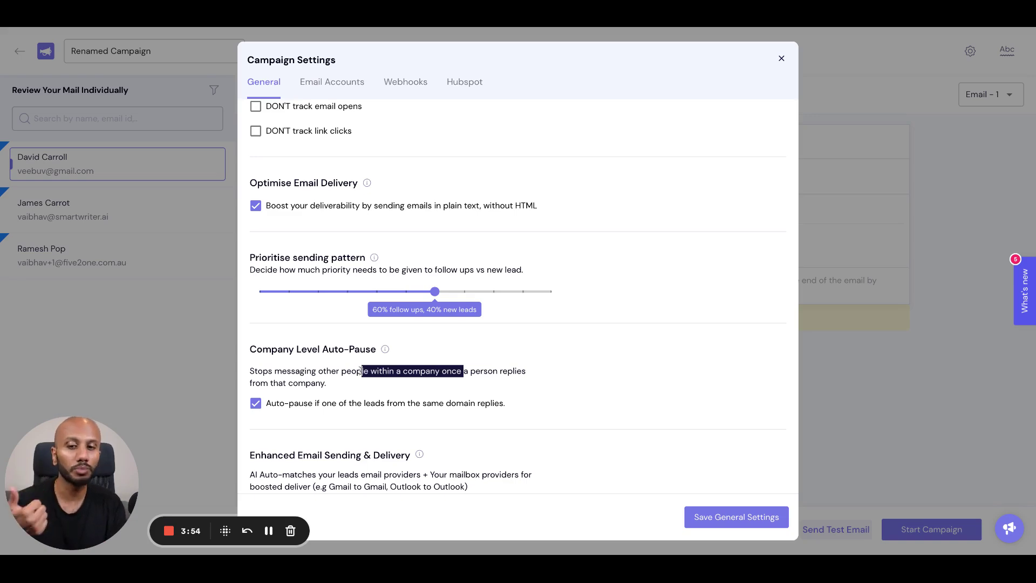
pyautogui.tripleClick(358, 383)
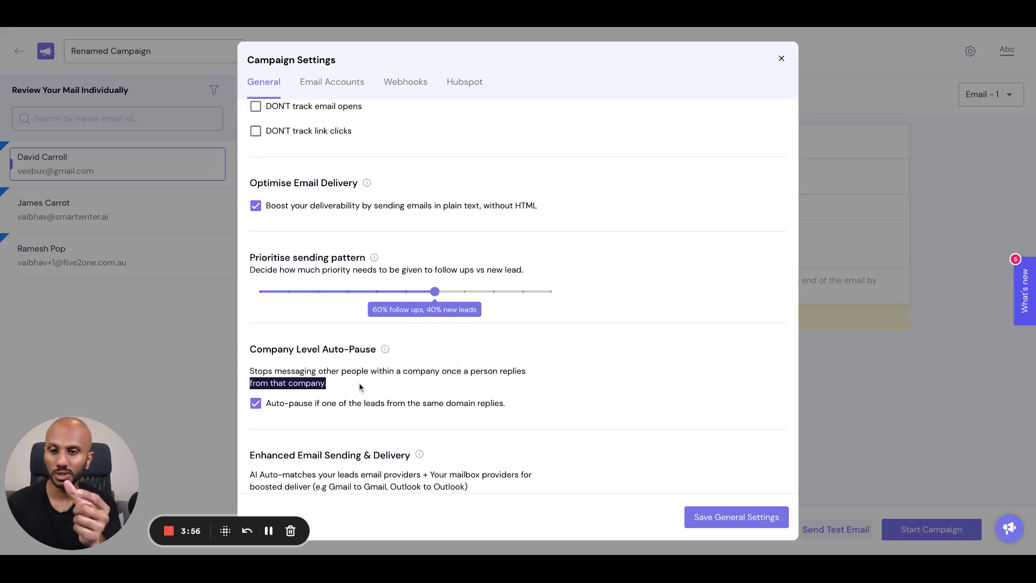
# Turn company-level auto-pause back off and review the Enhanced Email Sending description.
pyautogui.click(256, 404)
pyautogui.scroll(-3, 420, 390)
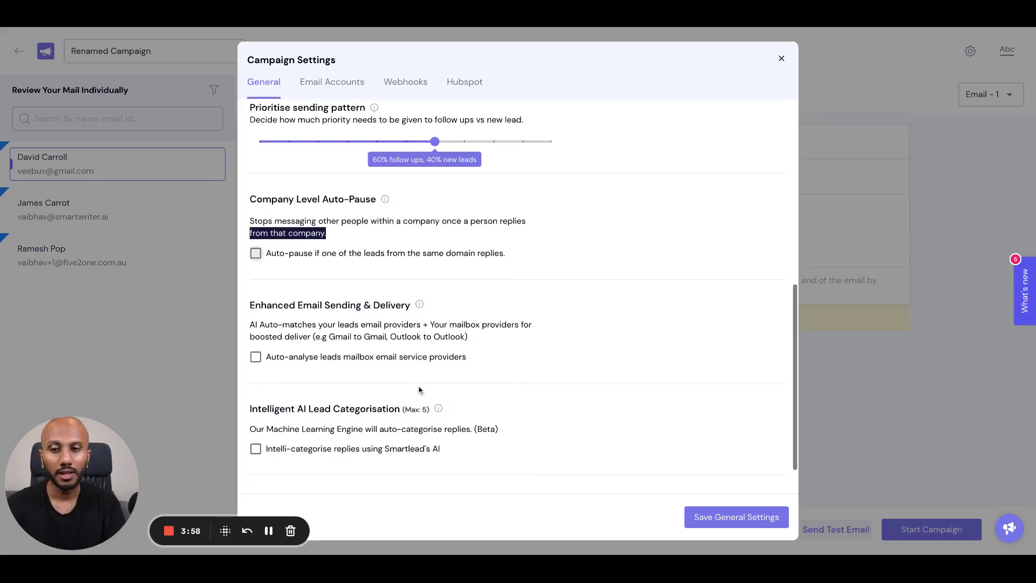
pyautogui.moveTo(274, 324); pyautogui.dragTo(465, 336)
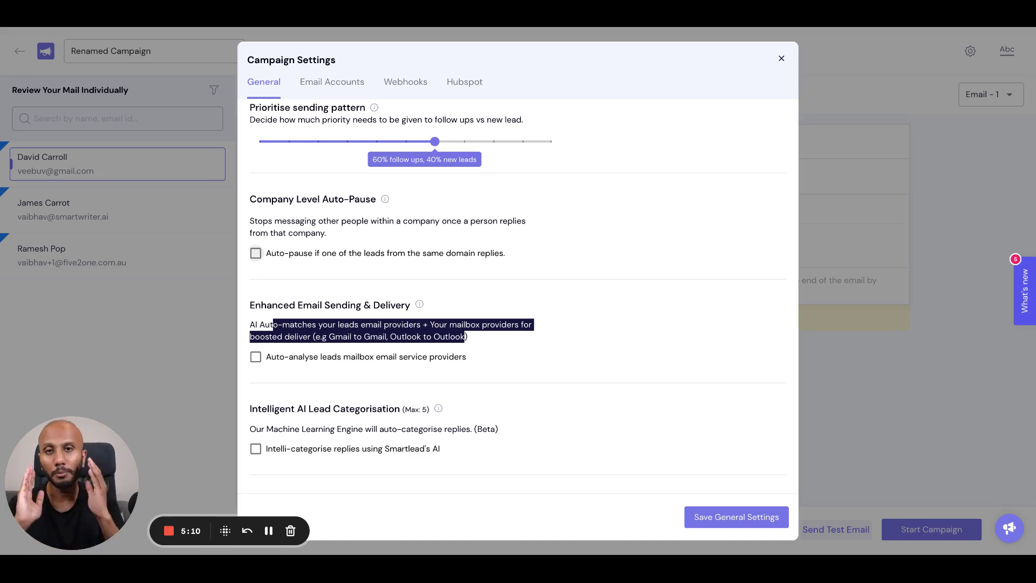
pyautogui.scroll(-1, 370, 378)
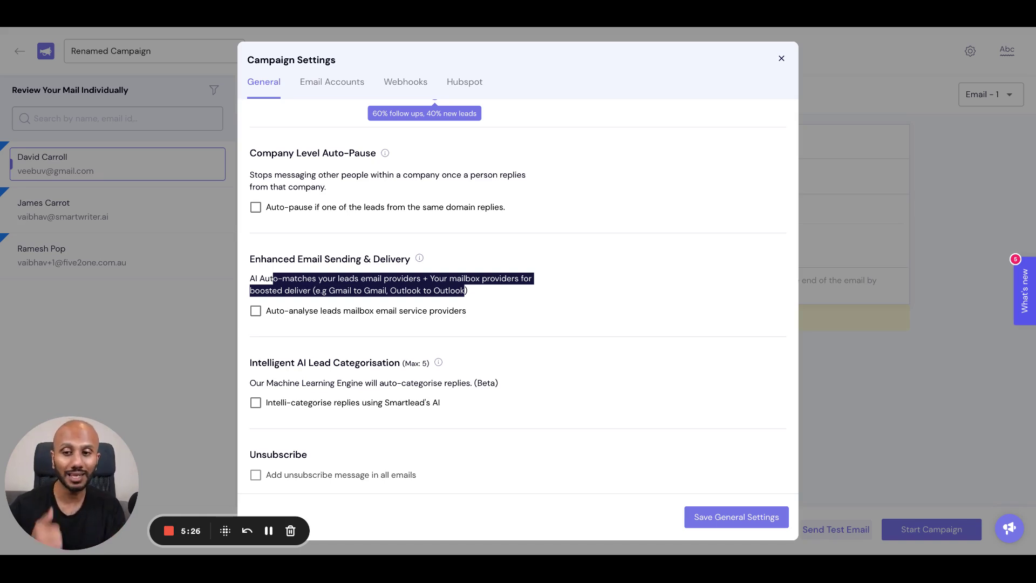
# Turn on AI reply categorisation and choose reply categories, including Interested and Not Interested.
pyautogui.click(255, 403)
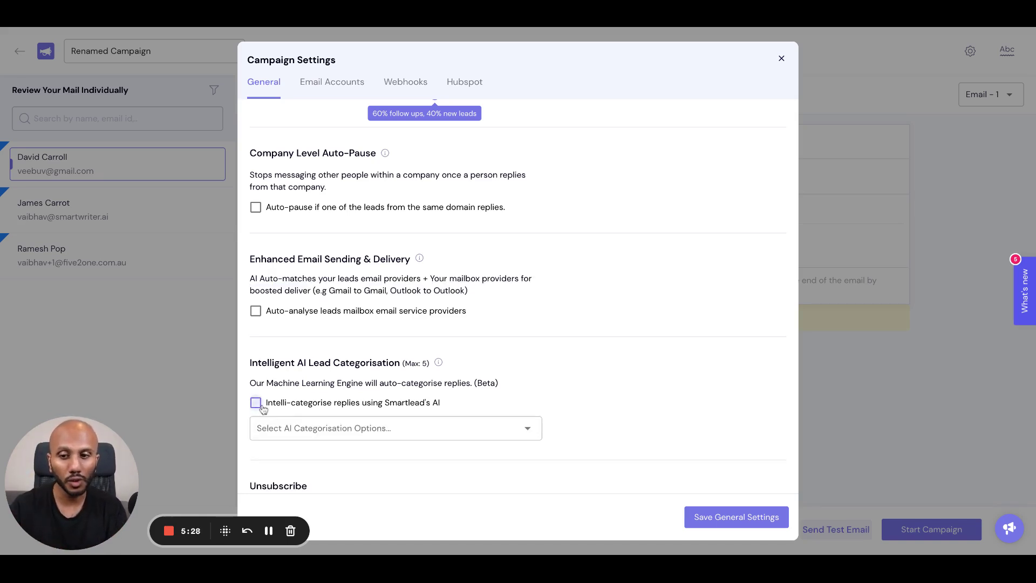
pyautogui.scroll(-1, 461, 382)
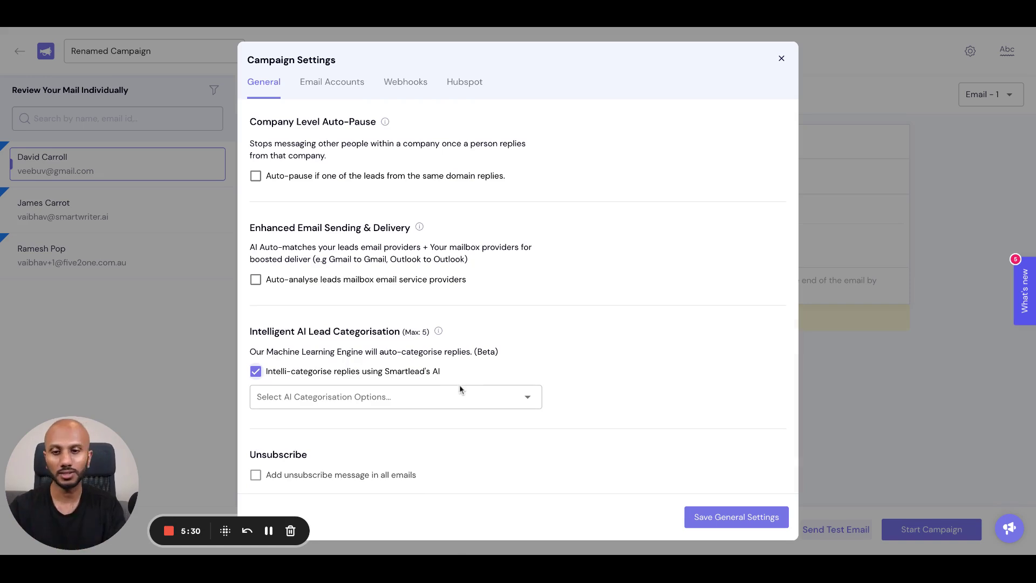
pyautogui.click(459, 392)
pyautogui.click(382, 421)
pyautogui.click(372, 456)
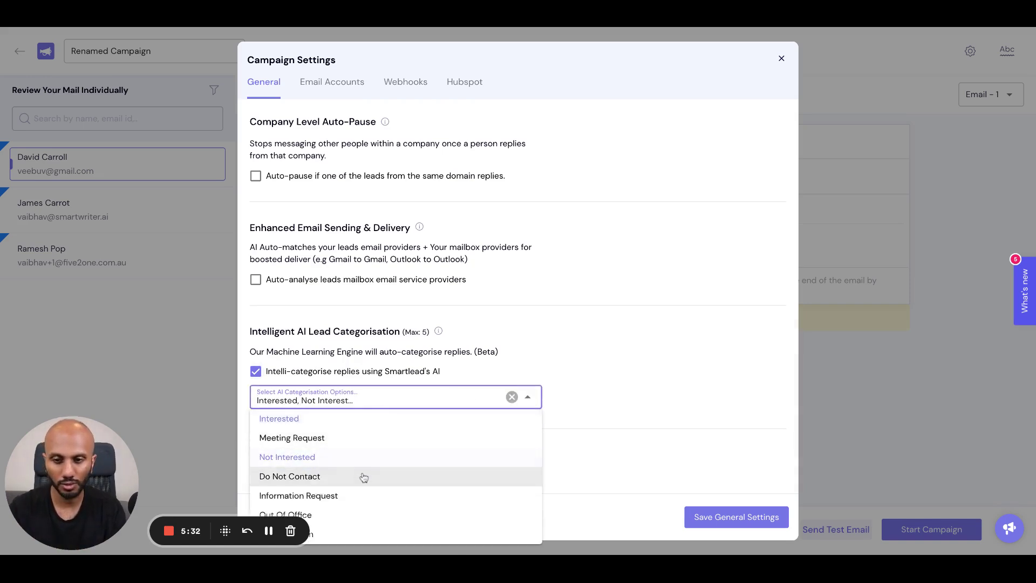
pyautogui.click(363, 478)
pyautogui.click(367, 515)
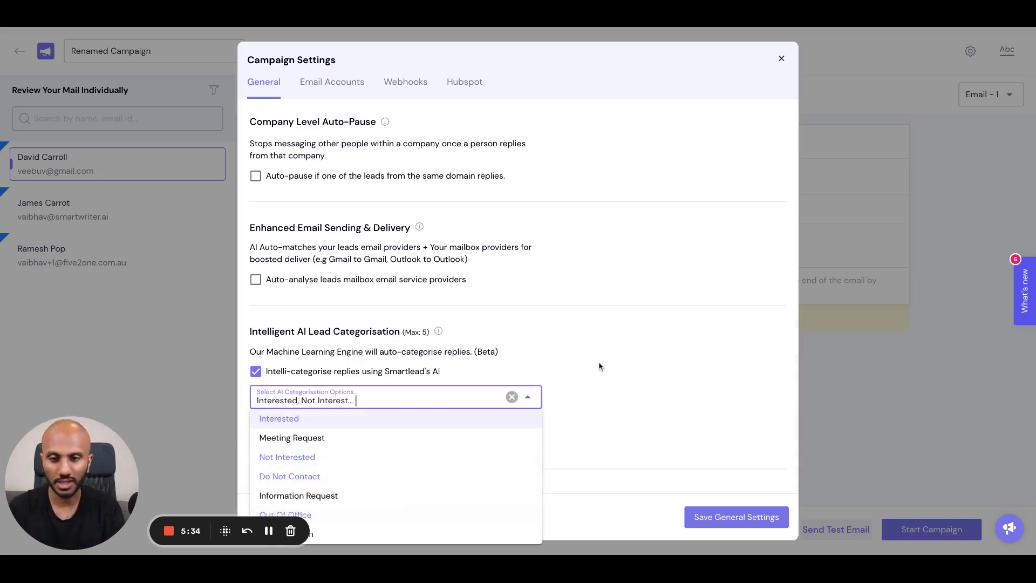
# Recheck the categorisation options, then exclude auto-categorised OOO replies from the reply %.
pyautogui.scroll(-1, 600, 364)
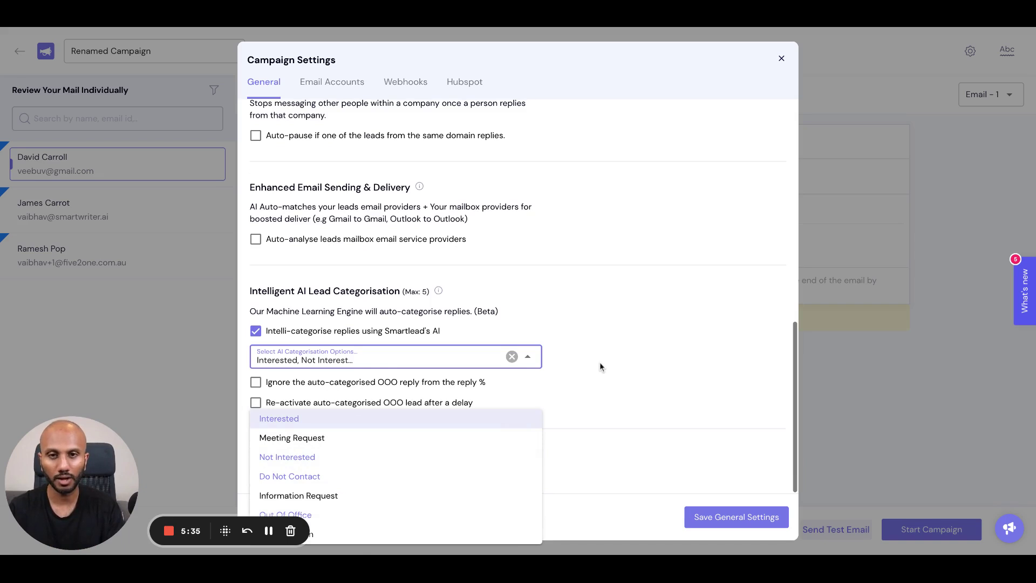
pyautogui.click(210, 520)
pyautogui.doubleClick(210, 520)
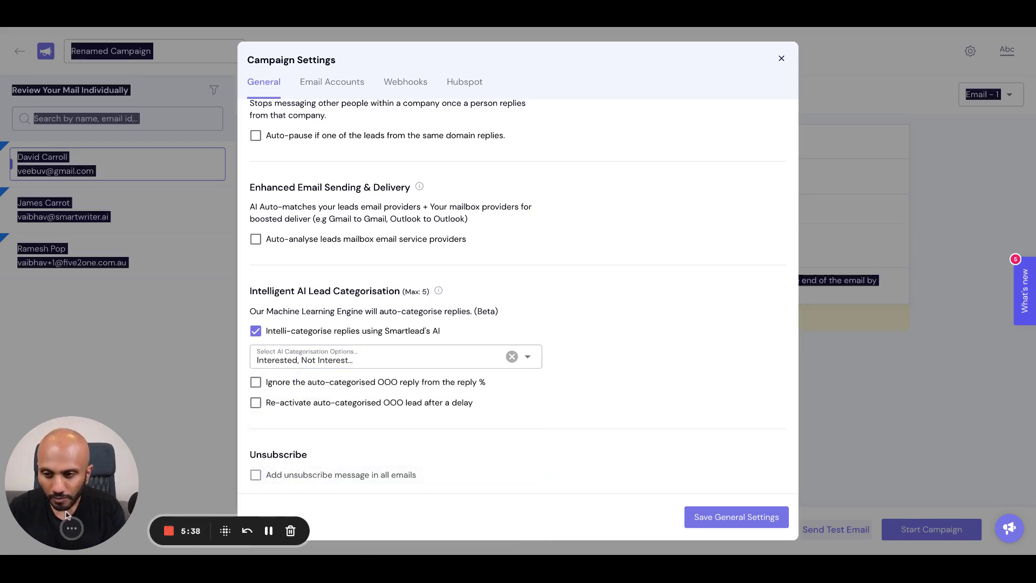
pyautogui.moveTo(269, 530); pyautogui.dragTo(269, 232)
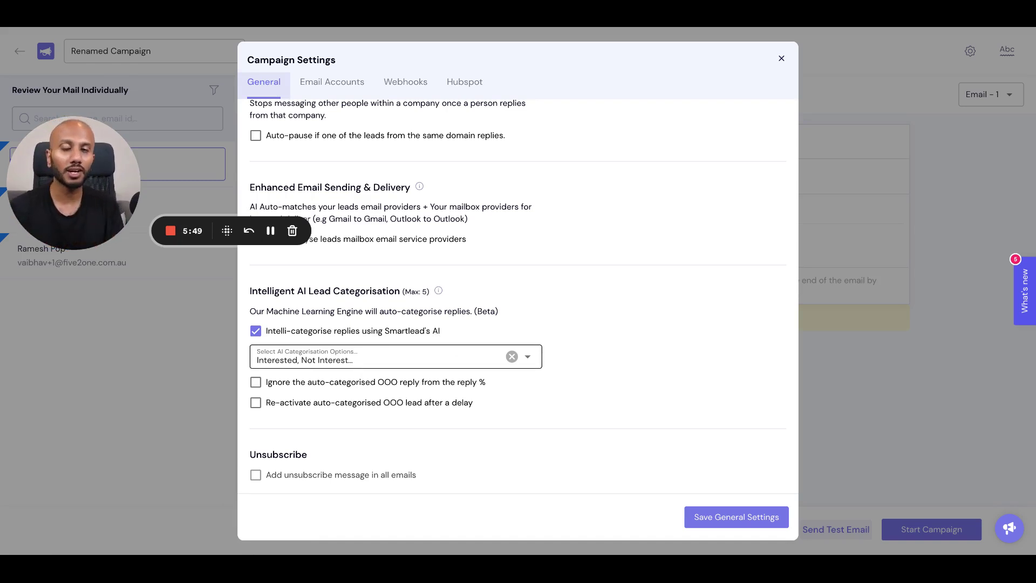
pyautogui.click(372, 358)
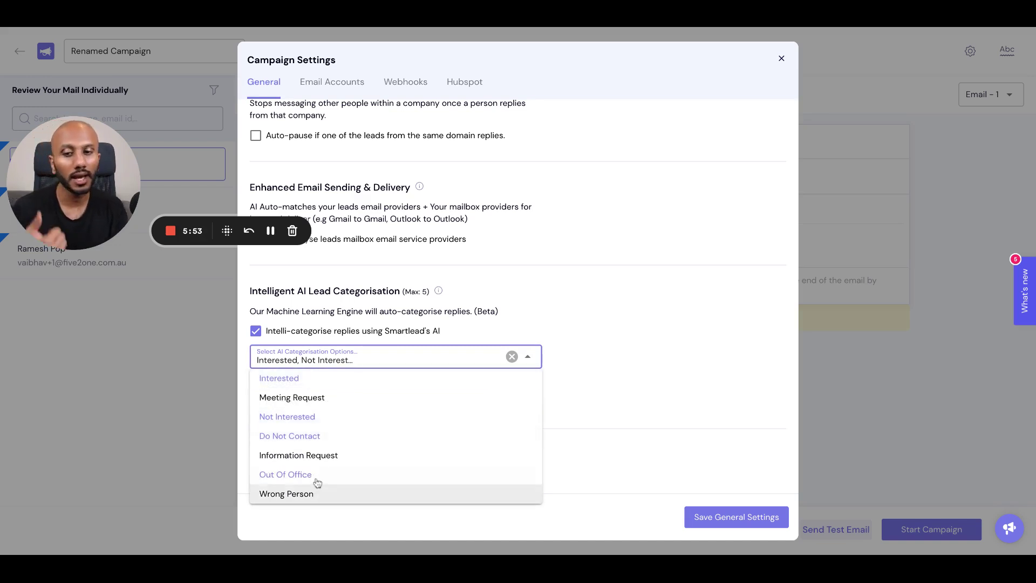
pyautogui.click(635, 297)
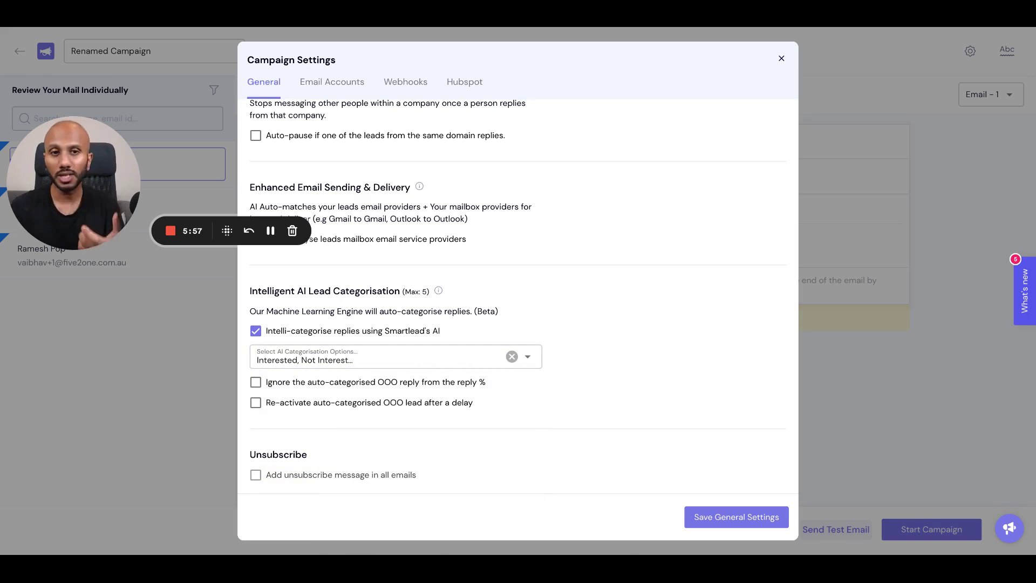
pyautogui.click(441, 354)
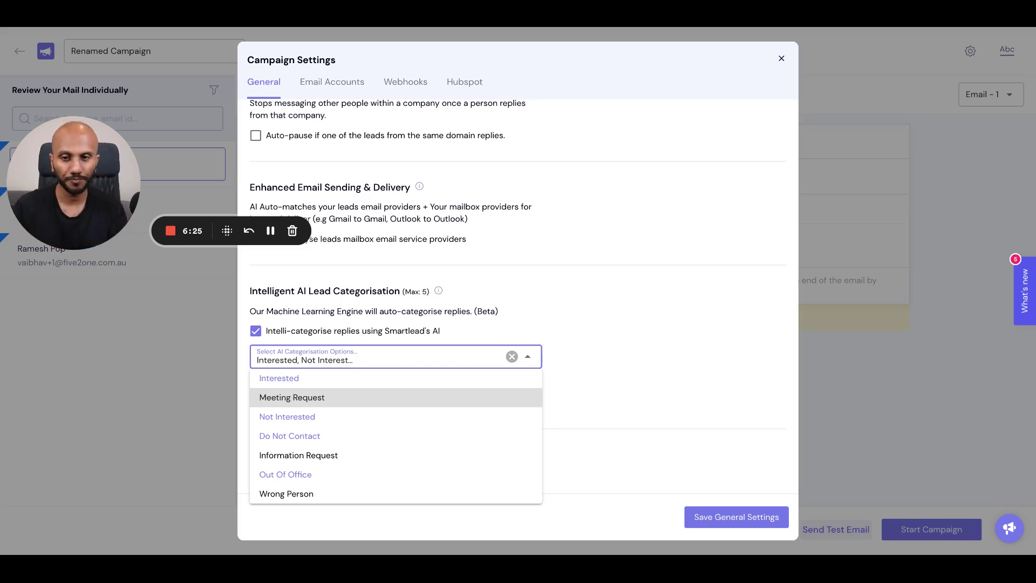
pyautogui.click(531, 294)
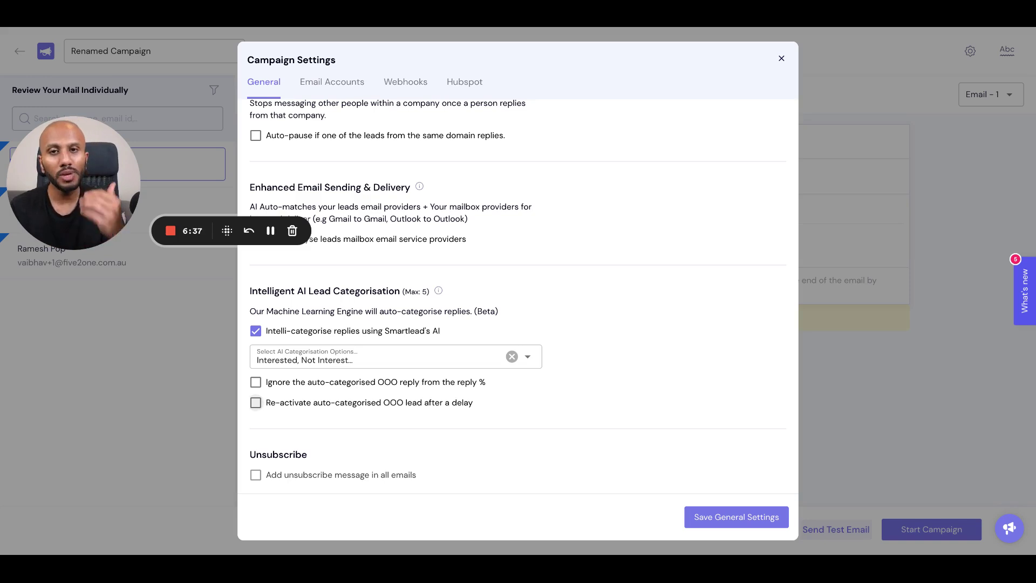
pyautogui.click(376, 383)
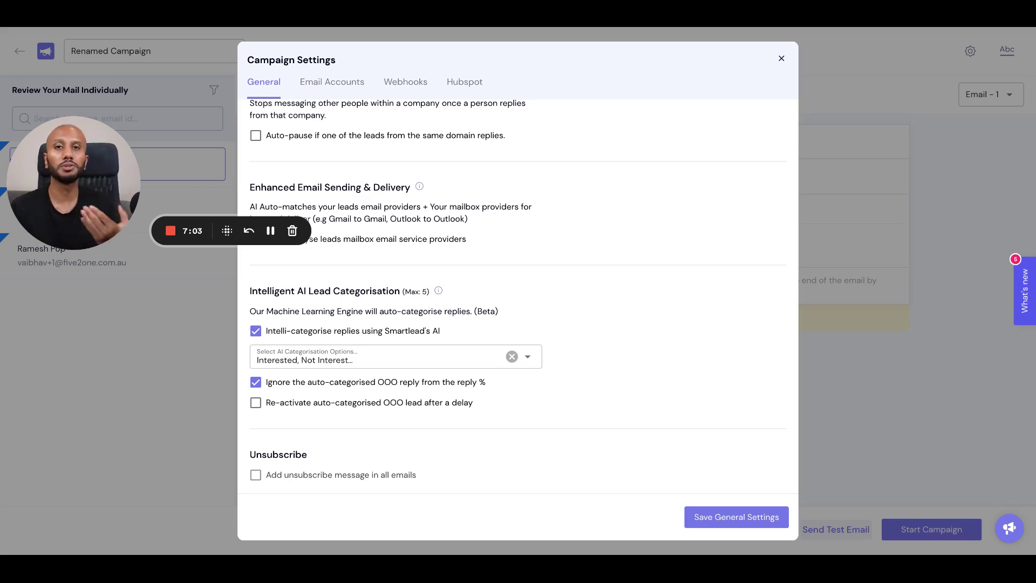
# Enable re-activation of auto-categorised OOO leads after a 10-day delay.
pyautogui.click(372, 406)
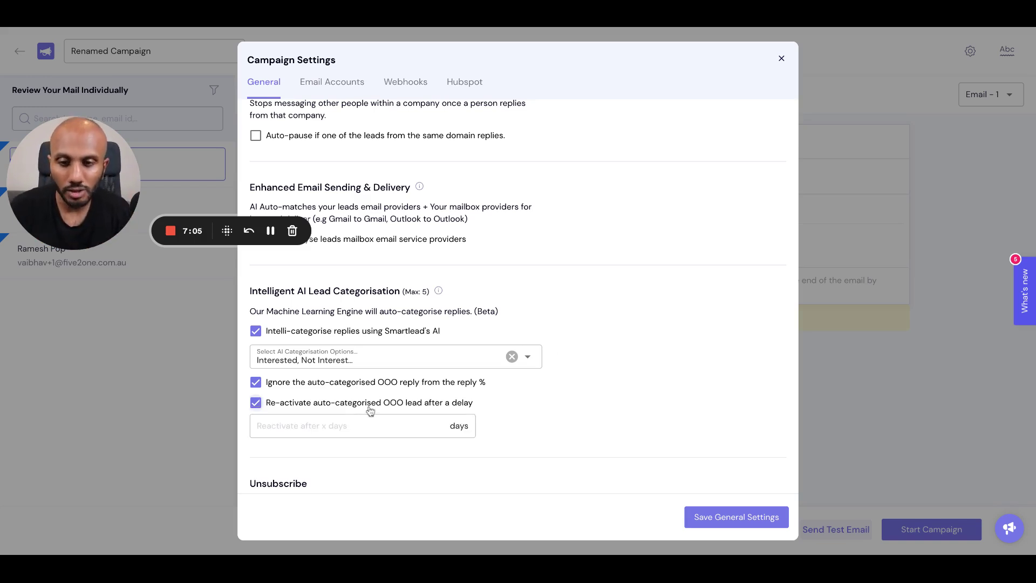
pyautogui.click(369, 427)
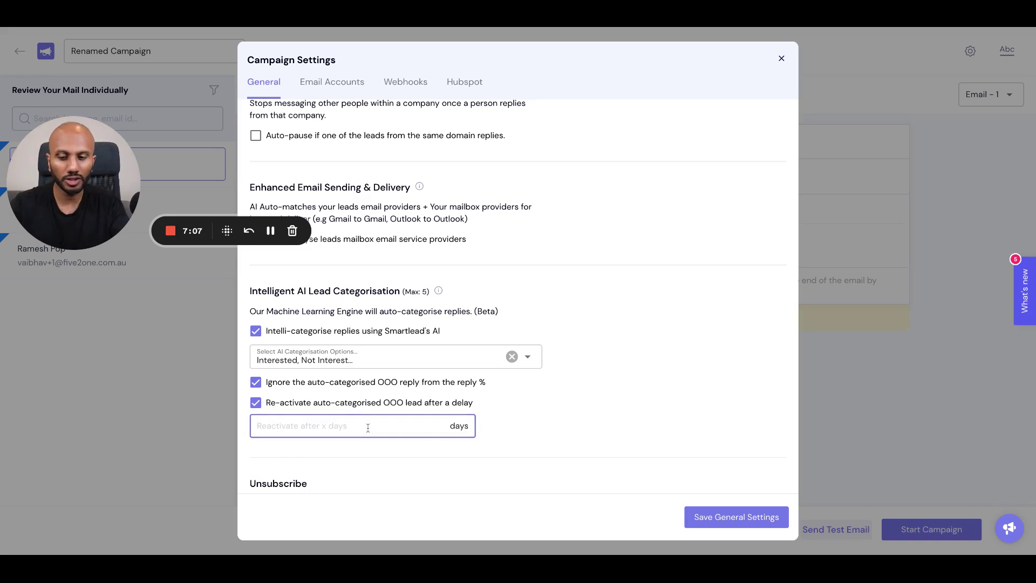
pyautogui.write('10')
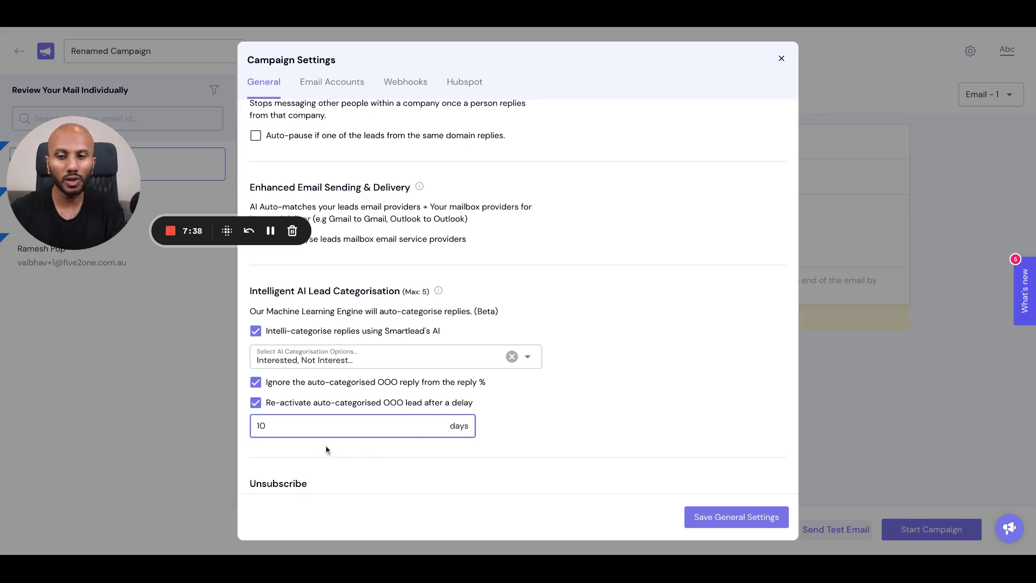
pyautogui.doubleClick(308, 428)
pyautogui.press('BackSpace')
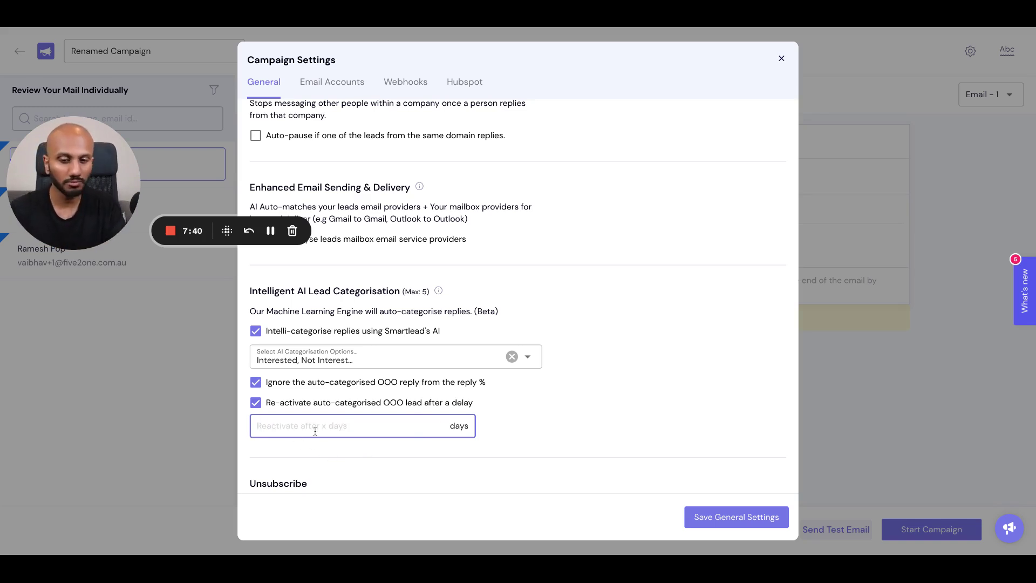
pyautogui.write('10')
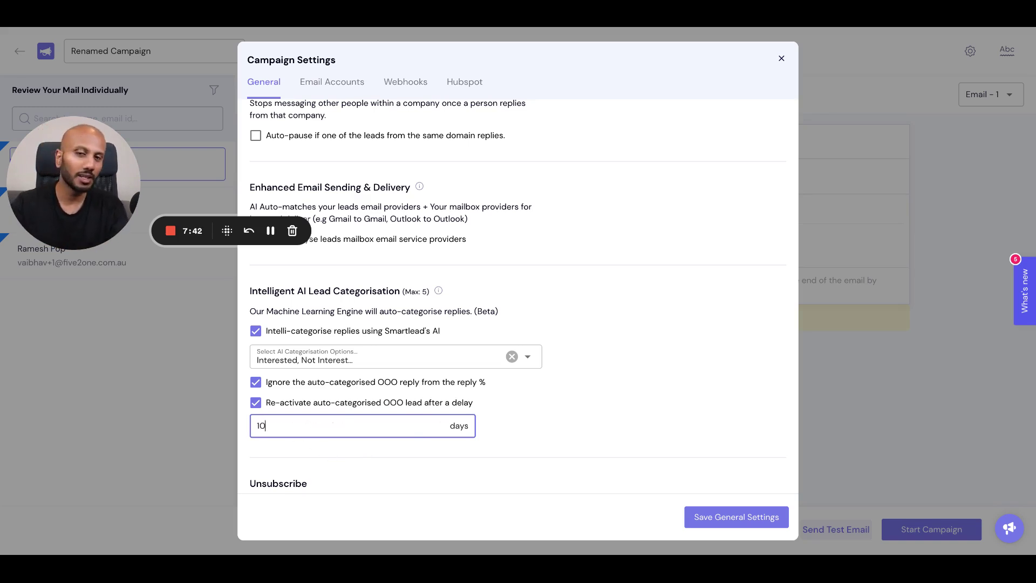
pyautogui.click(538, 415)
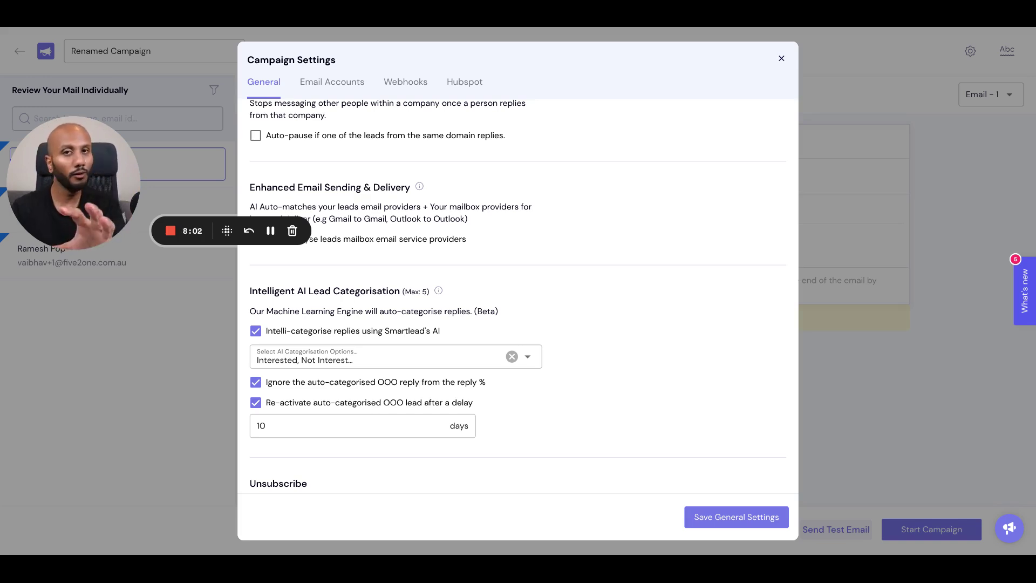
# Turn on 'Add unsubscribe message in all emails'.
pyautogui.scroll(-1, 377, 475)
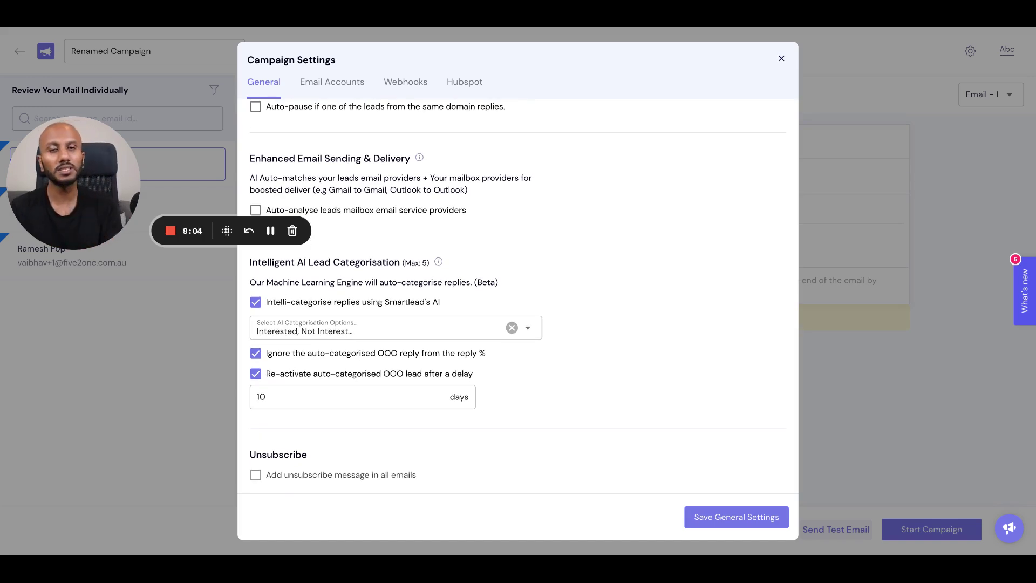
pyautogui.moveTo(256, 477)
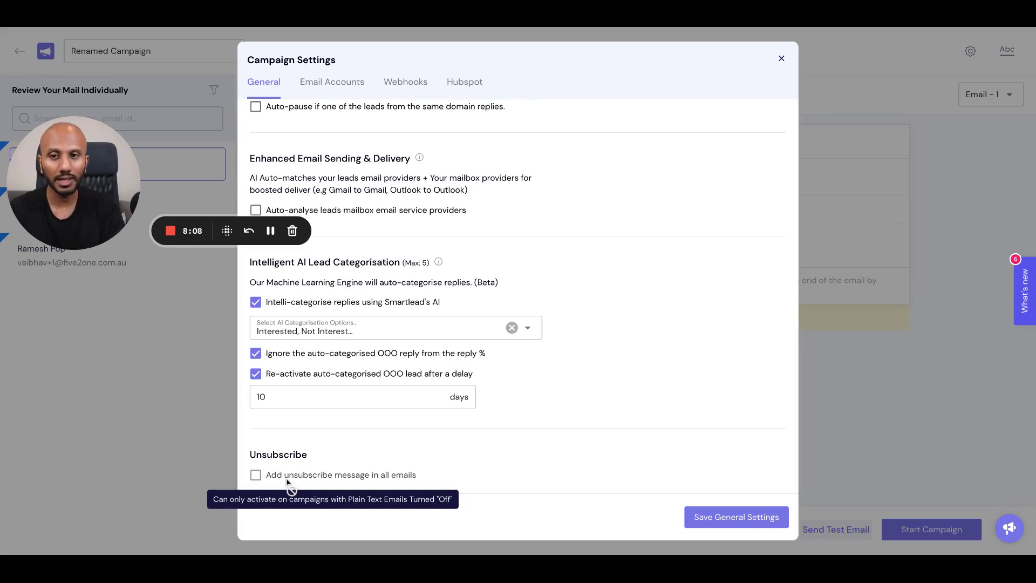
pyautogui.scroll(7, 288, 483)
pyautogui.moveTo(260, 298)
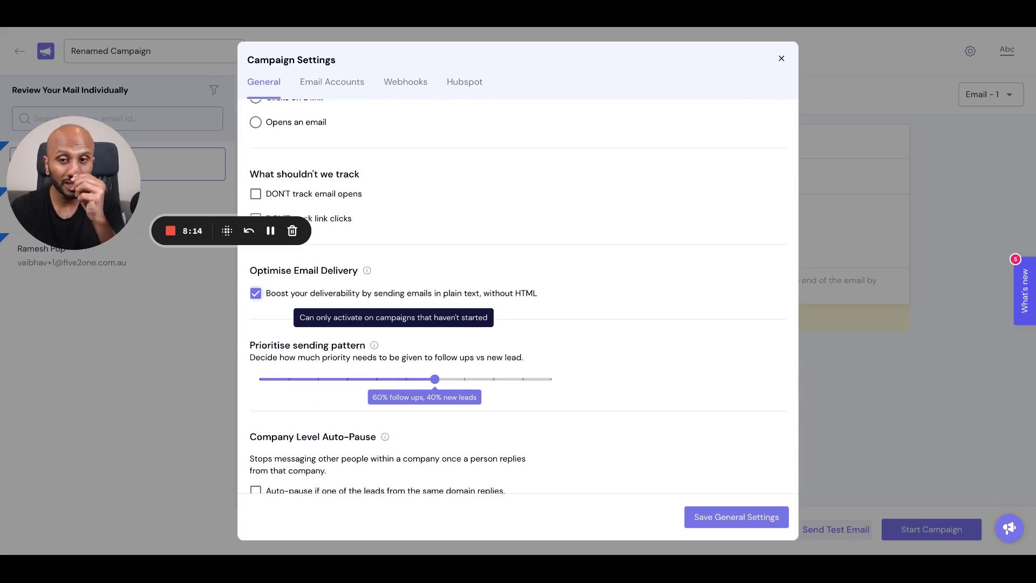
pyautogui.scroll(-7, 286, 305)
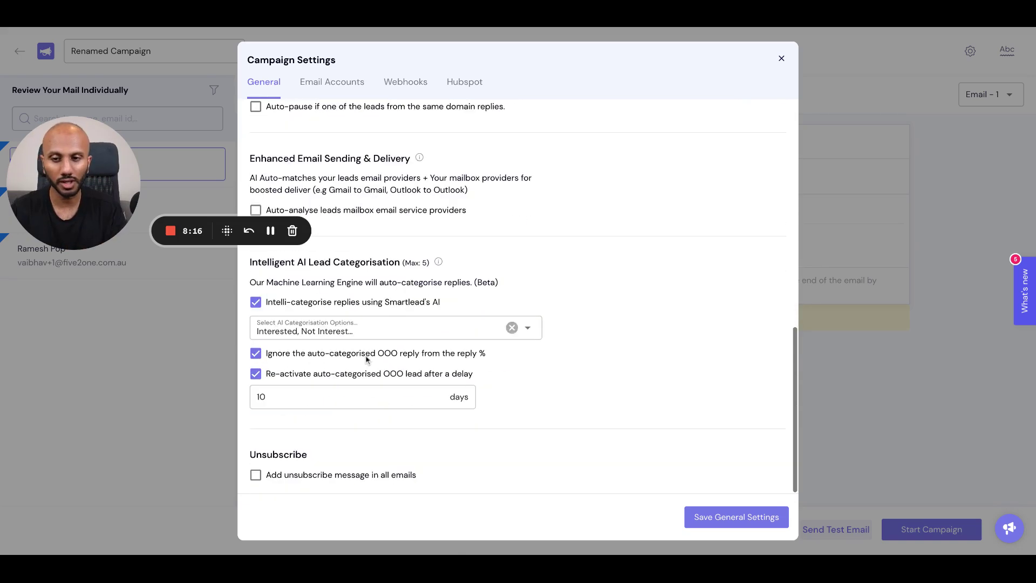
pyautogui.click(275, 475)
# Enter 'Unsubscribe' as the unsubscribe message text.
pyautogui.scroll(-1, 278, 475)
pyautogui.click(377, 475)
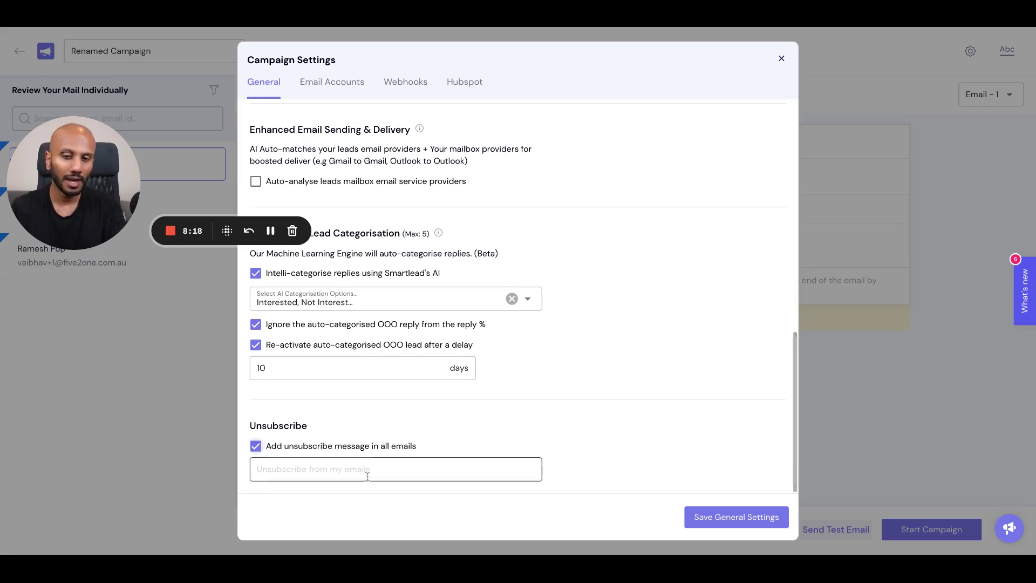
pyautogui.write('Please')
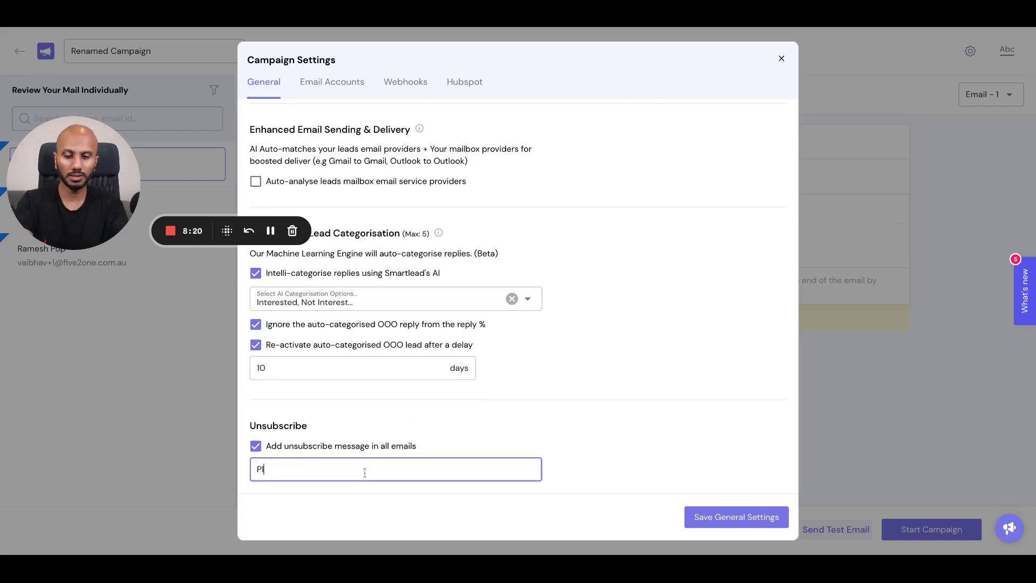
pyautogui.press('BackSpace')
pyautogui.press('BackSpace')
pyautogui.press('BackSpace')
pyautogui.press('BackSpace')
pyautogui.press('BackSpace')
pyautogui.press('BackSpace')
pyautogui.write('Unsubscribv')
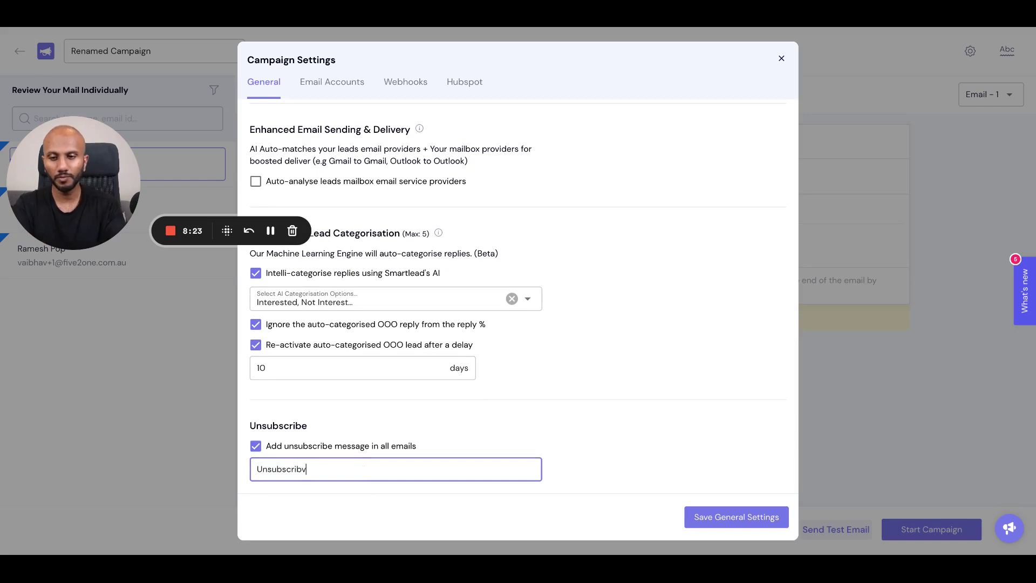
pyautogui.press('BackSpace')
pyautogui.write('e')
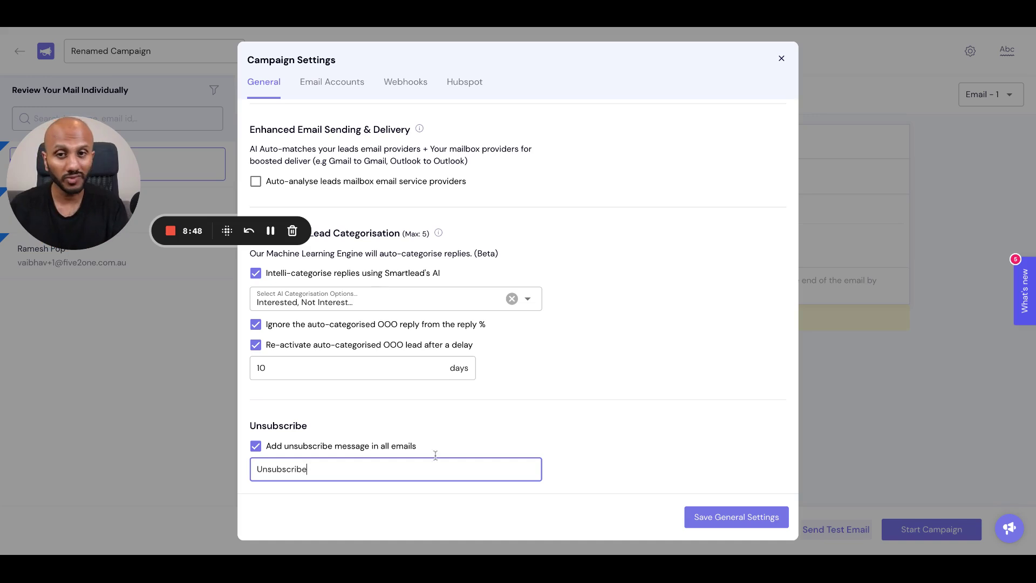
# On the Email Accounts tab, clear and then reselect all sender accounts.
pyautogui.click(349, 89)
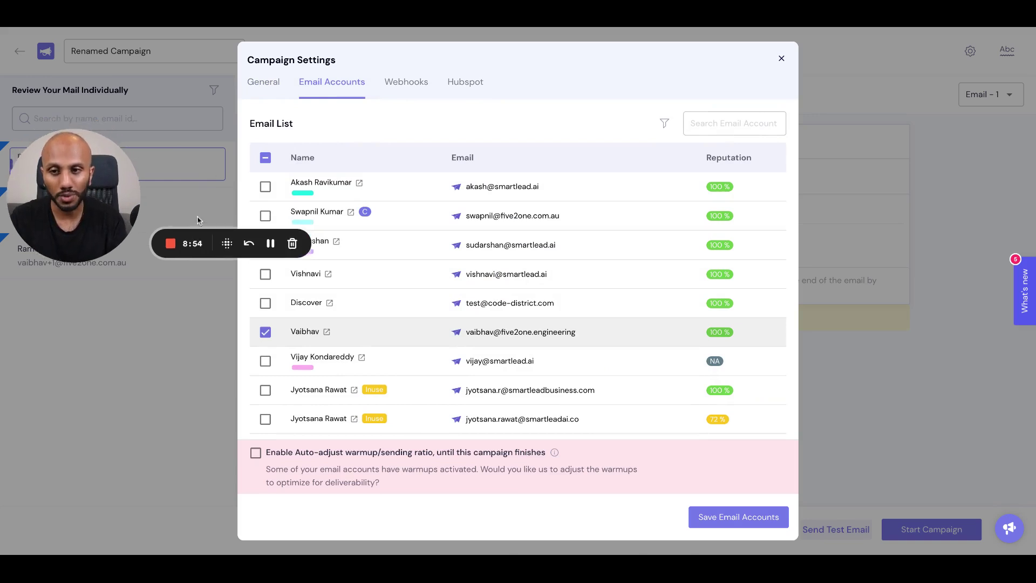
pyautogui.click(265, 158)
pyautogui.click(266, 158)
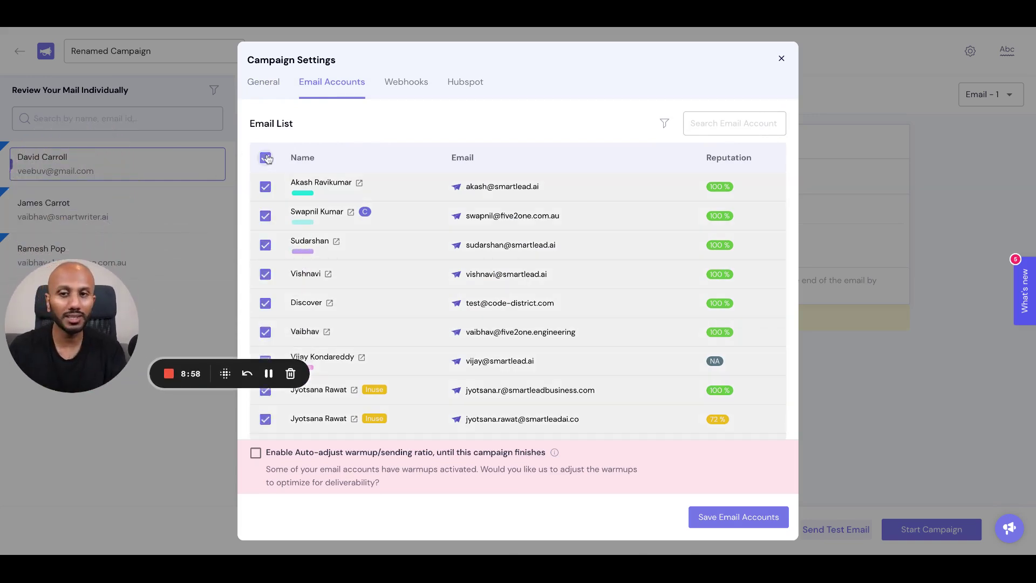
pyautogui.scroll(-1, 540, 211)
pyautogui.scroll(-8, 541, 211)
pyautogui.scroll(10, 541, 210)
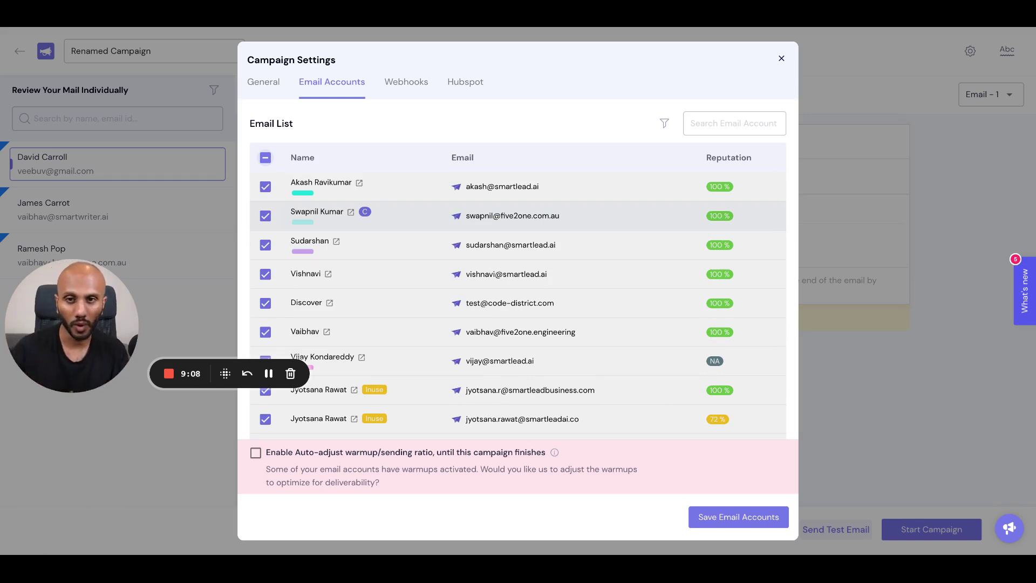
# View the Webhooks settings, then the Hubspot settings, leaving the integration off.
pyautogui.click(421, 91)
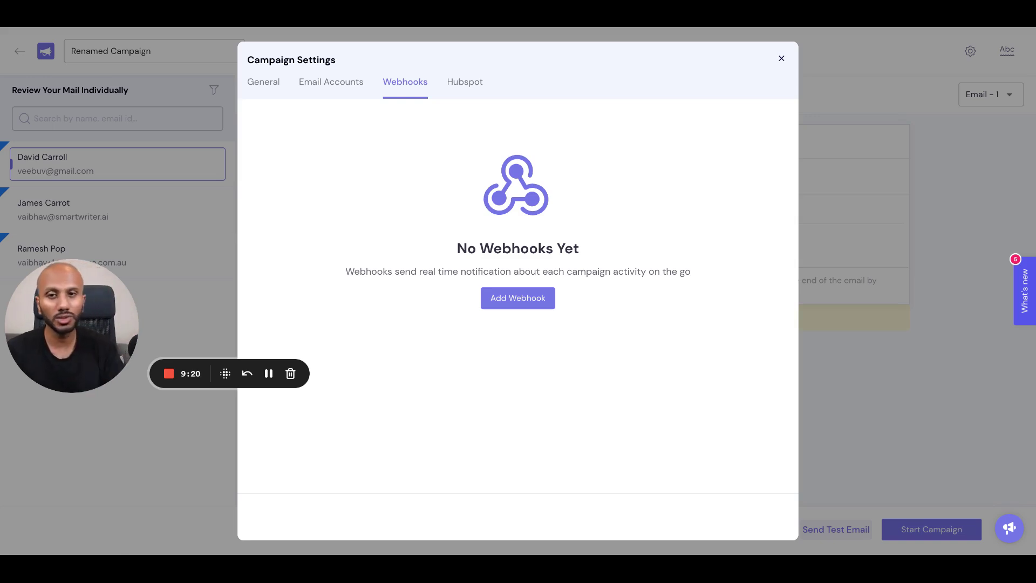
pyautogui.click(484, 87)
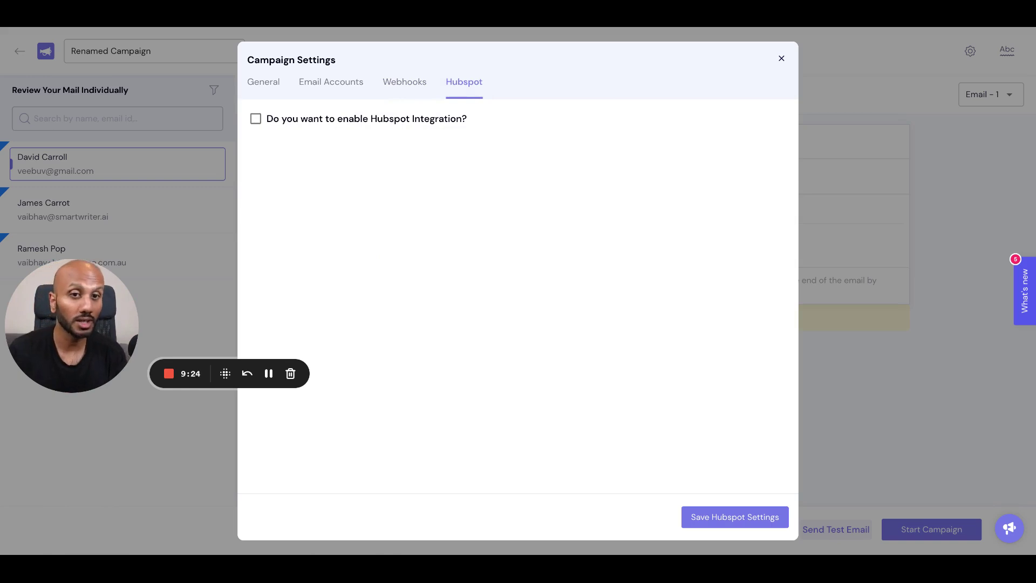
# Back on Email Accounts, deselect the sender account with 72% reputation.
pyautogui.click(327, 78)
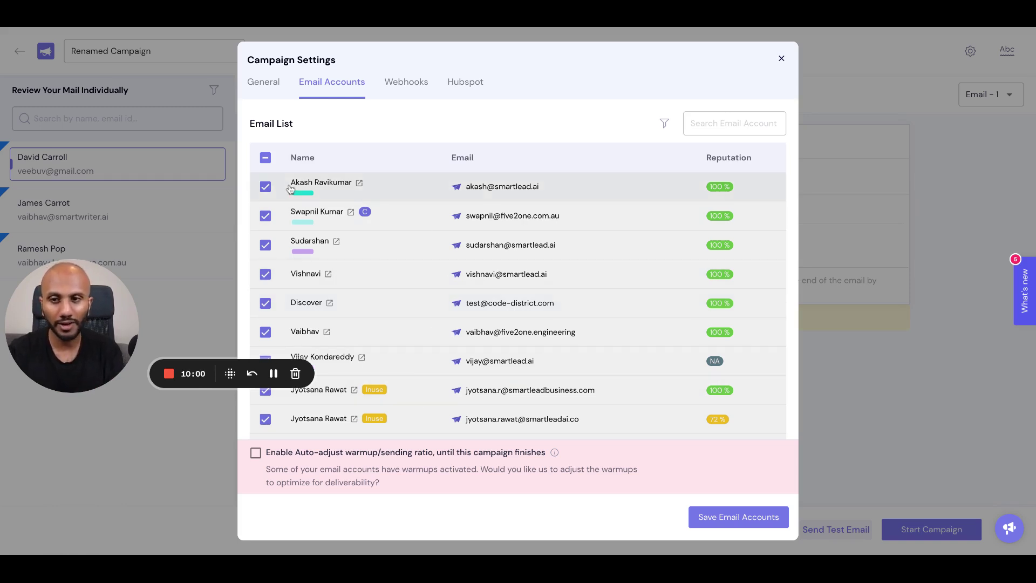
pyautogui.click(265, 421)
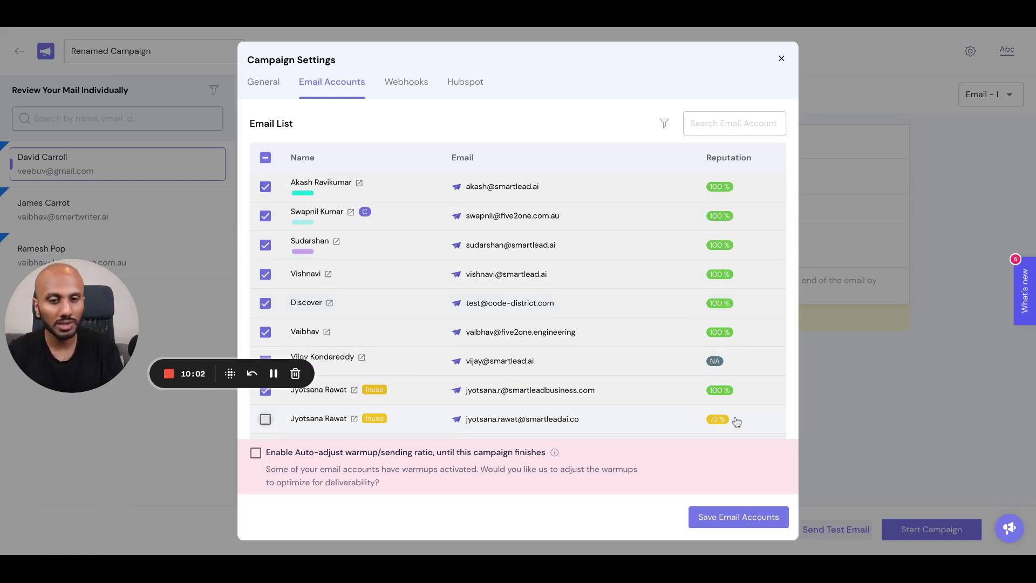